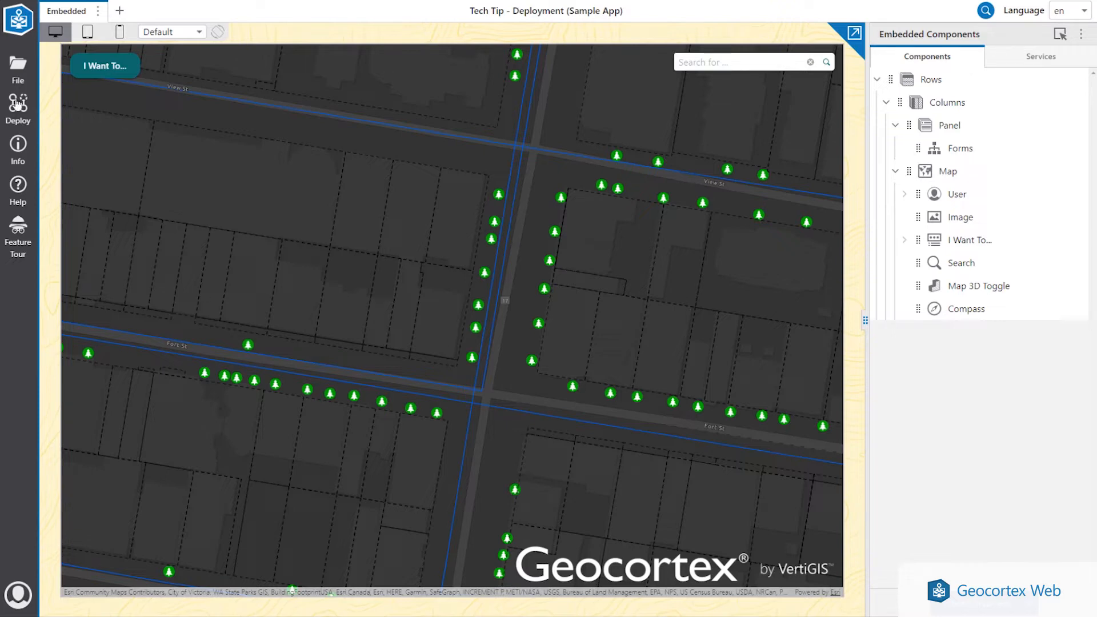
- Open the Deploy panel for the Tech Tip - Deployment sample app
{"action": "left_click", "coordinate": [14, 105]}
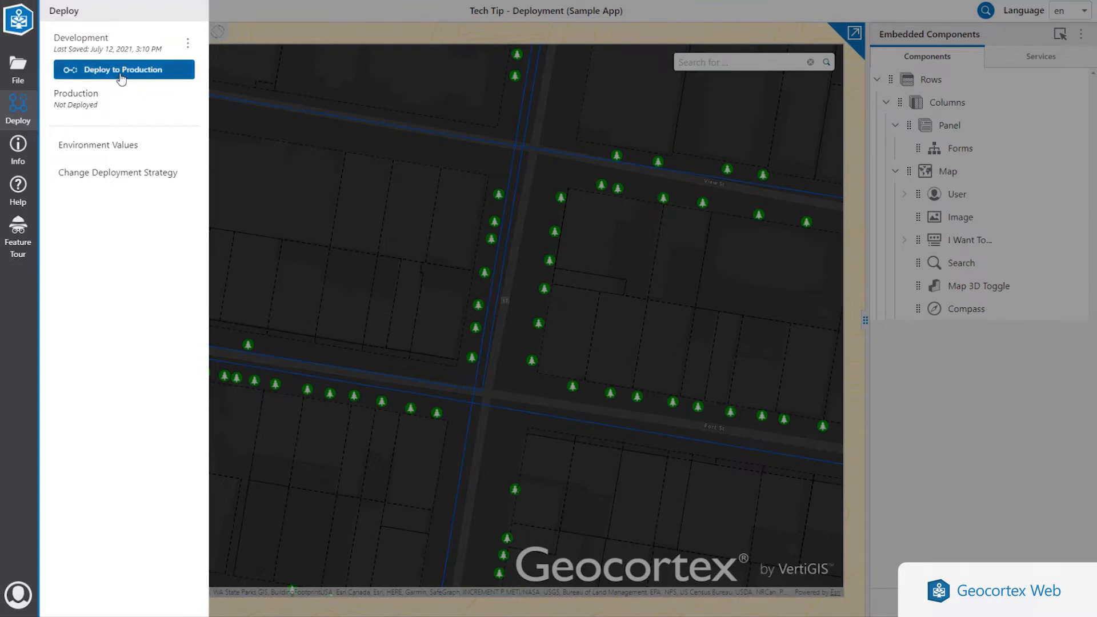
- Highlight the Development last-saved time, then show the dev-to-prod Environment Values mapping
{"action": "left_click_drag", "start_coordinate": [54, 50], "coordinate": [89, 49]}
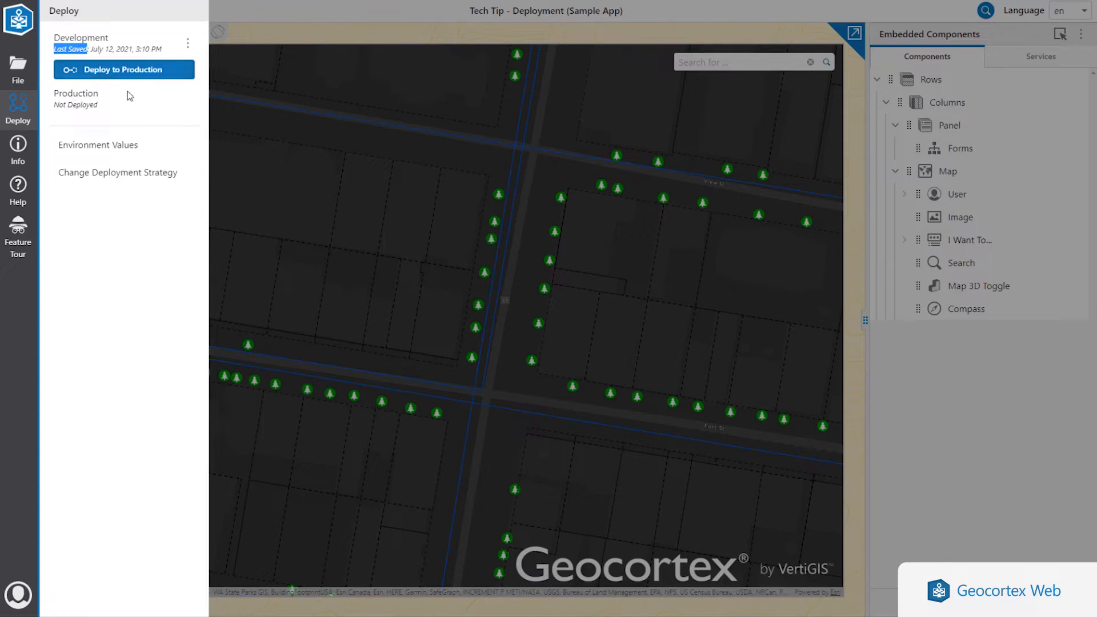
{"action": "left_click", "coordinate": [146, 153]}
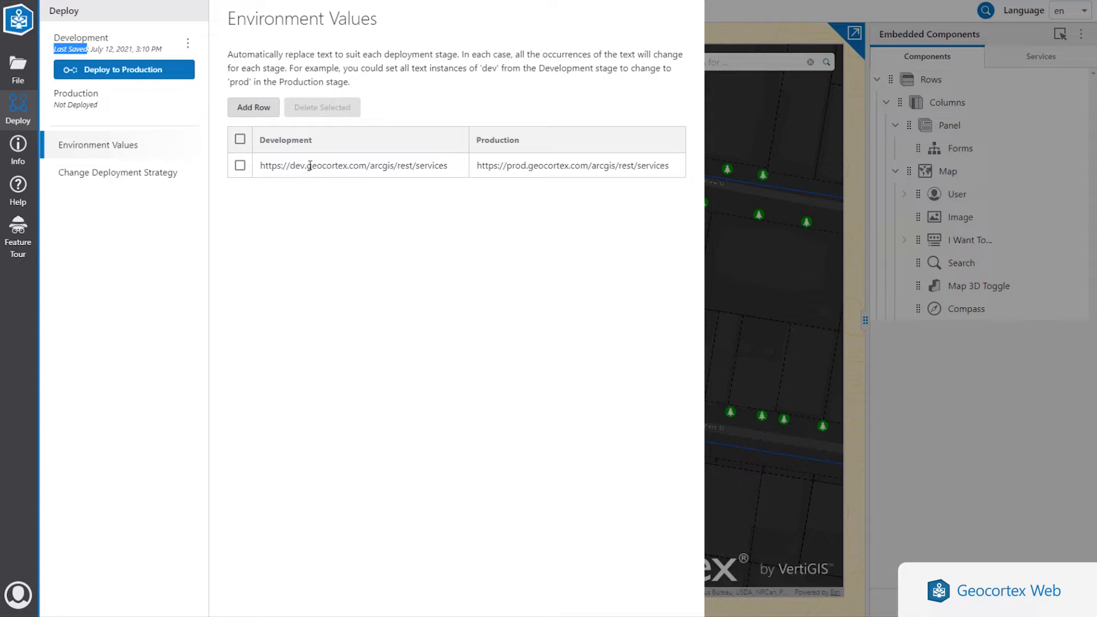
- Point out the dev.geocortex.com and prod.geocortex.com URLs, then bring up Change Deployment Strategy
{"action": "left_click_drag", "start_coordinate": [290, 165], "coordinate": [368, 165]}
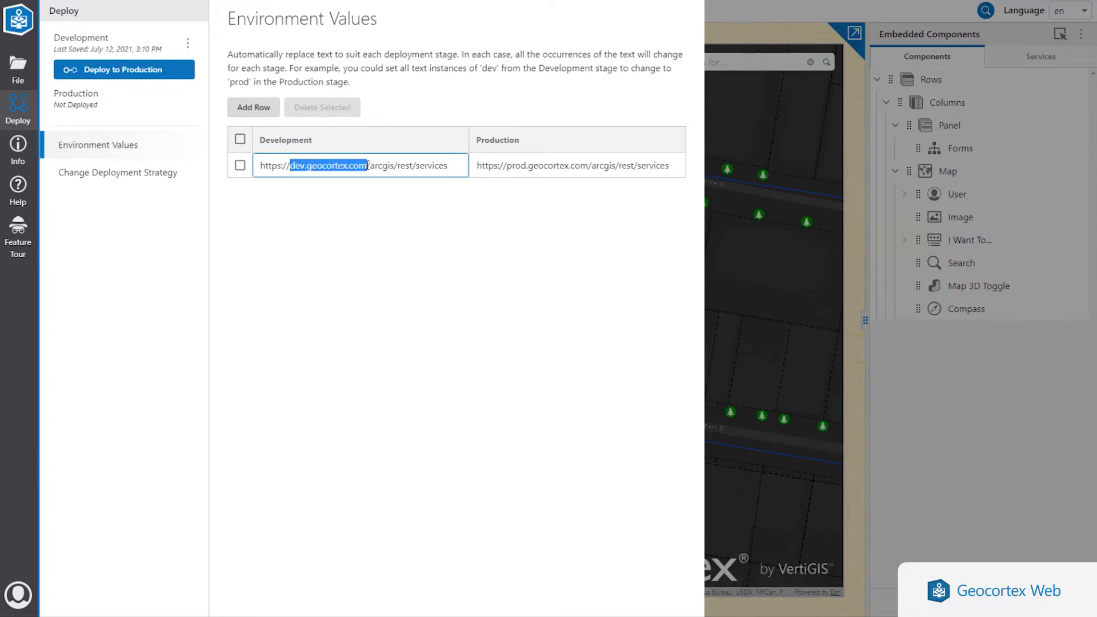
{"action": "left_click_drag", "start_coordinate": [506, 166], "coordinate": [672, 167]}
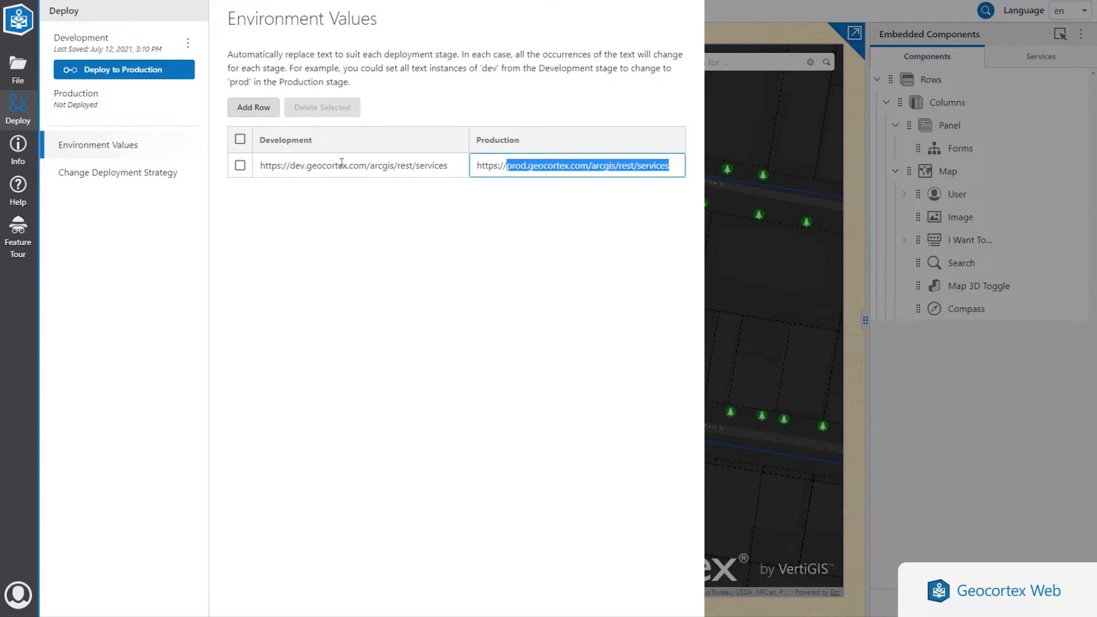
{"action": "left_click", "coordinate": [556, 166]}
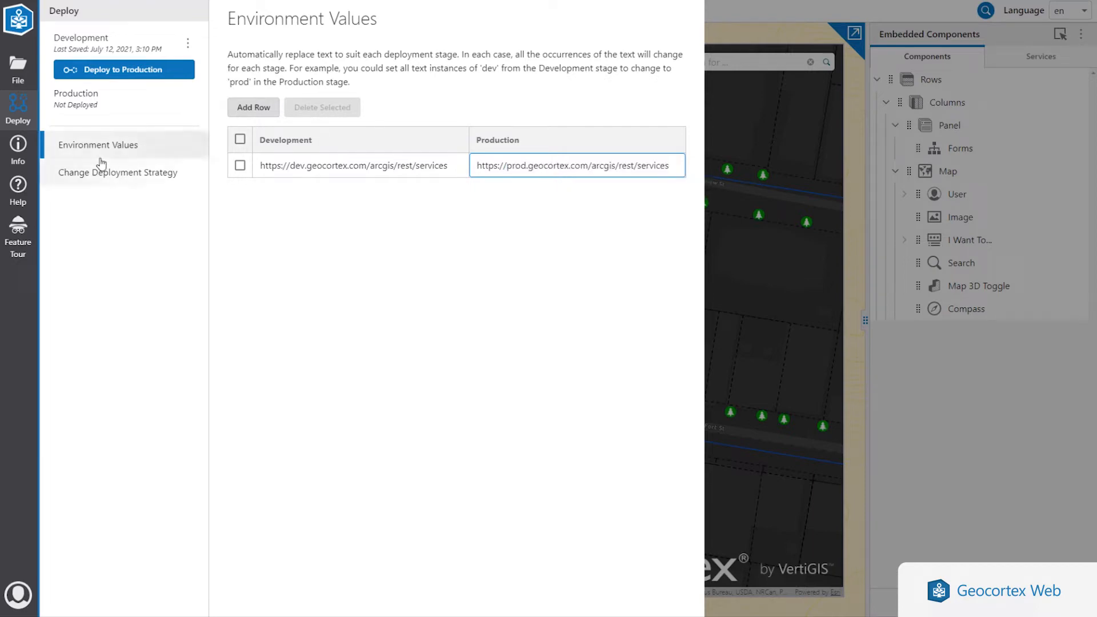
{"action": "left_click", "coordinate": [111, 183]}
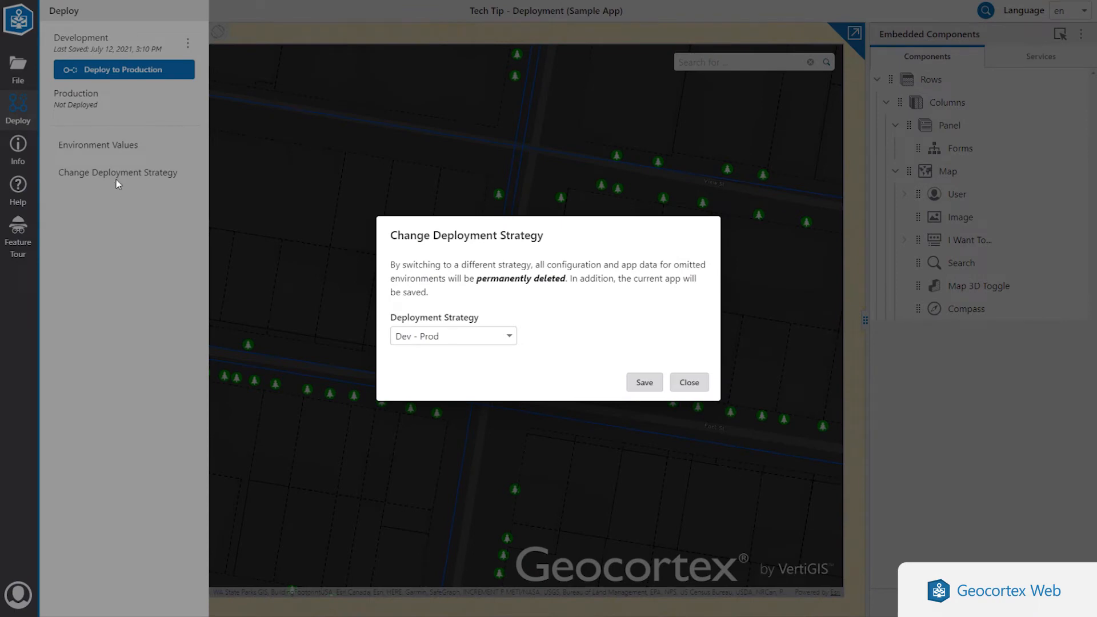
- View the available deployment strategies and close without changes, keeping Dev - Prod
{"action": "left_click", "coordinate": [482, 337]}
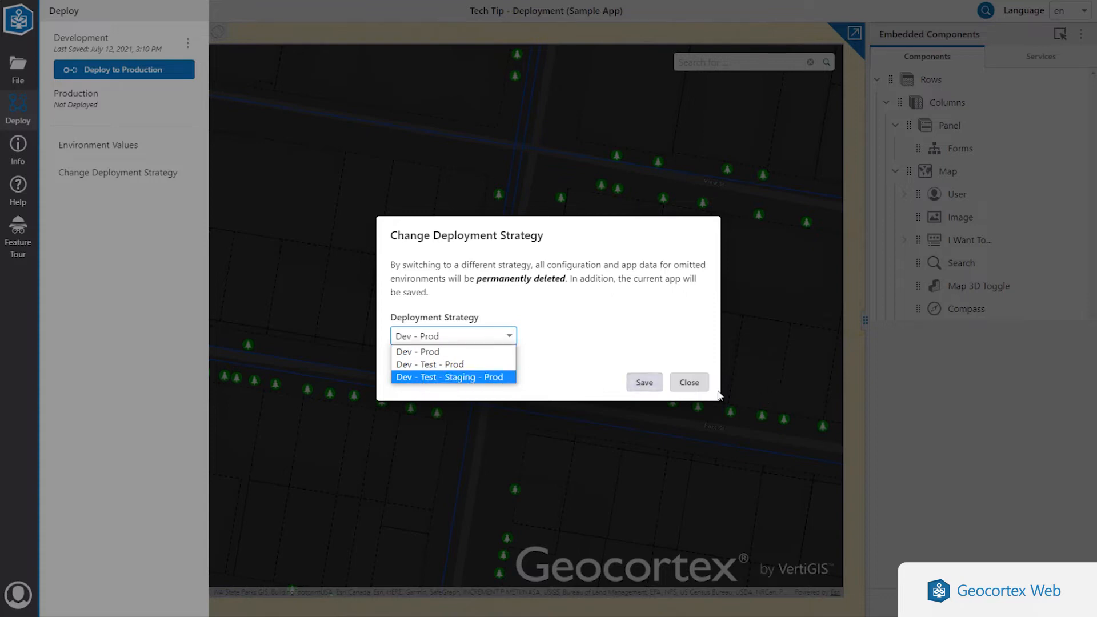
{"action": "left_click", "coordinate": [687, 384]}
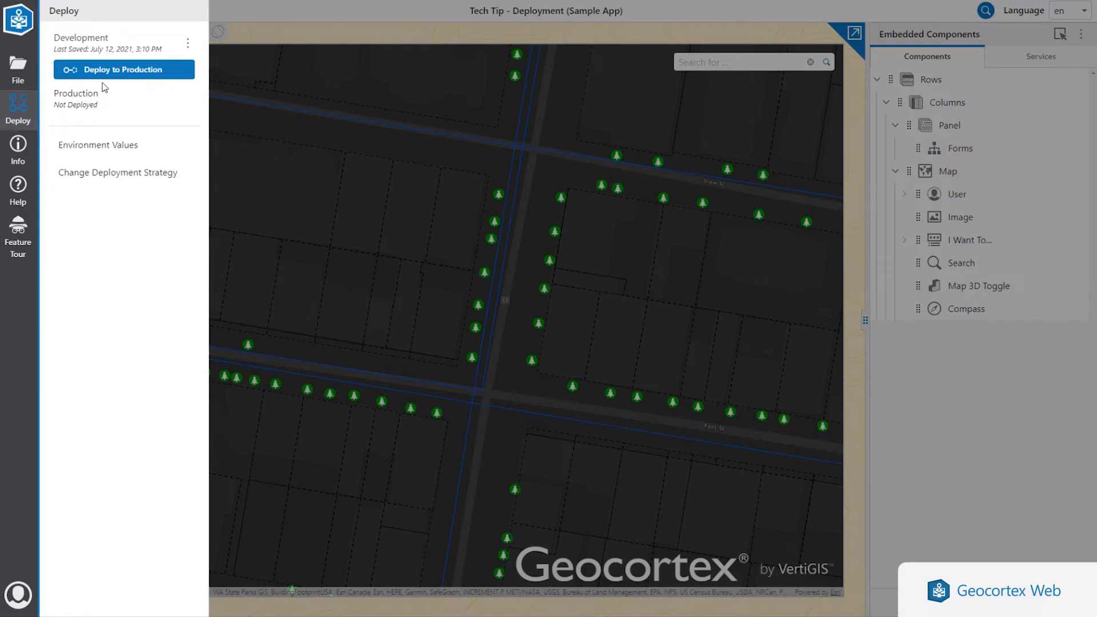
- Review environment value, web map and Geocortex Capabilities changes, then deploy to Production
{"action": "left_click", "coordinate": [127, 74]}
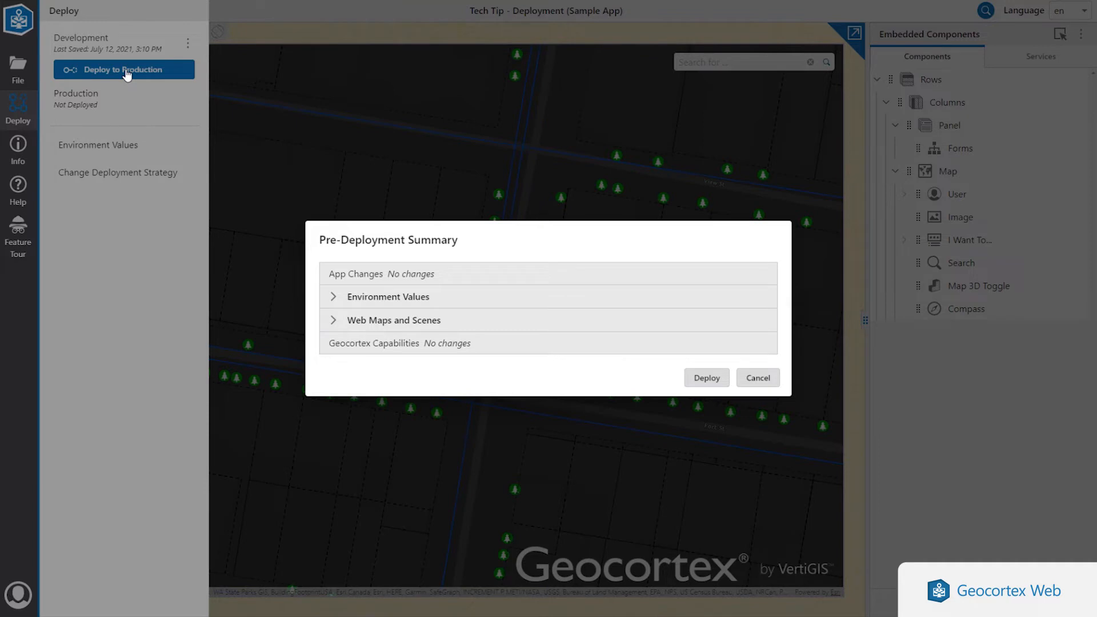
{"action": "left_click", "coordinate": [355, 299]}
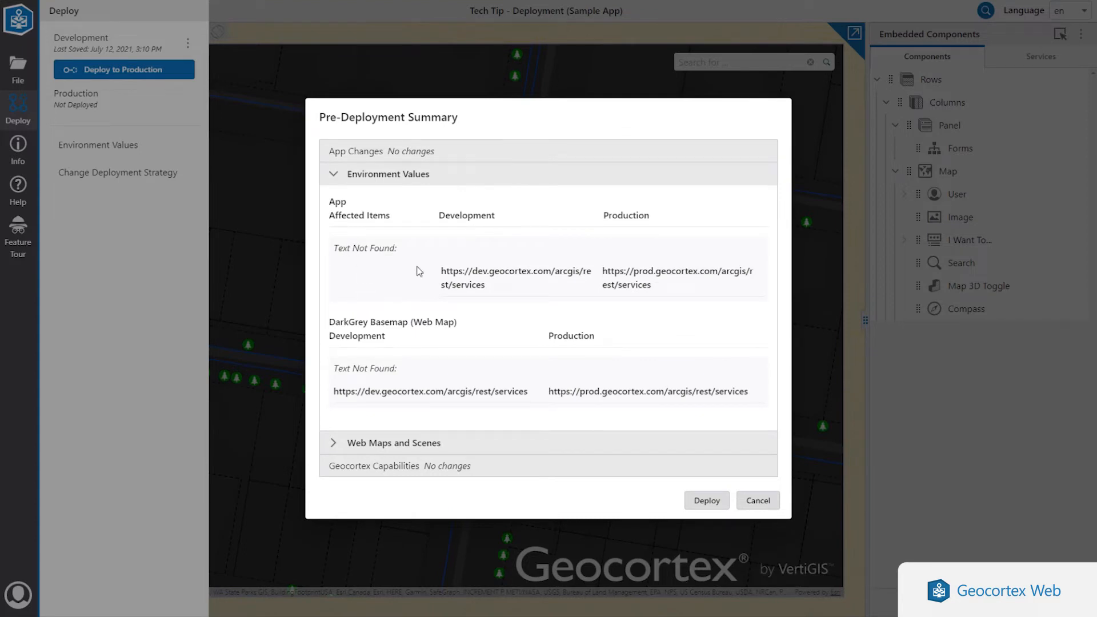
{"action": "left_click", "coordinate": [348, 178]}
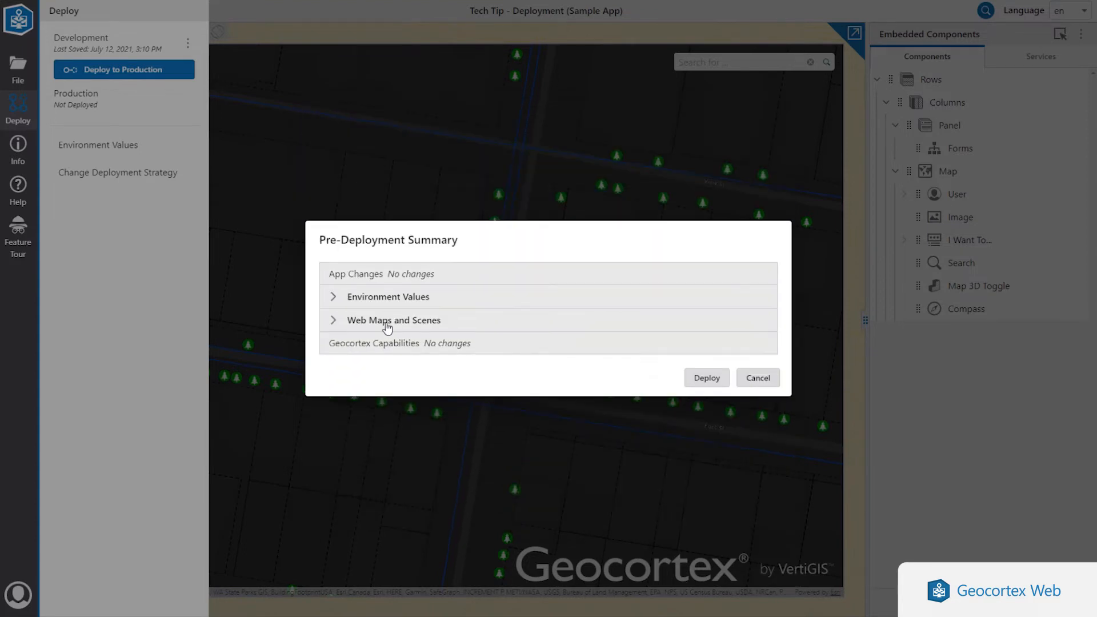
{"action": "left_click", "coordinate": [385, 322]}
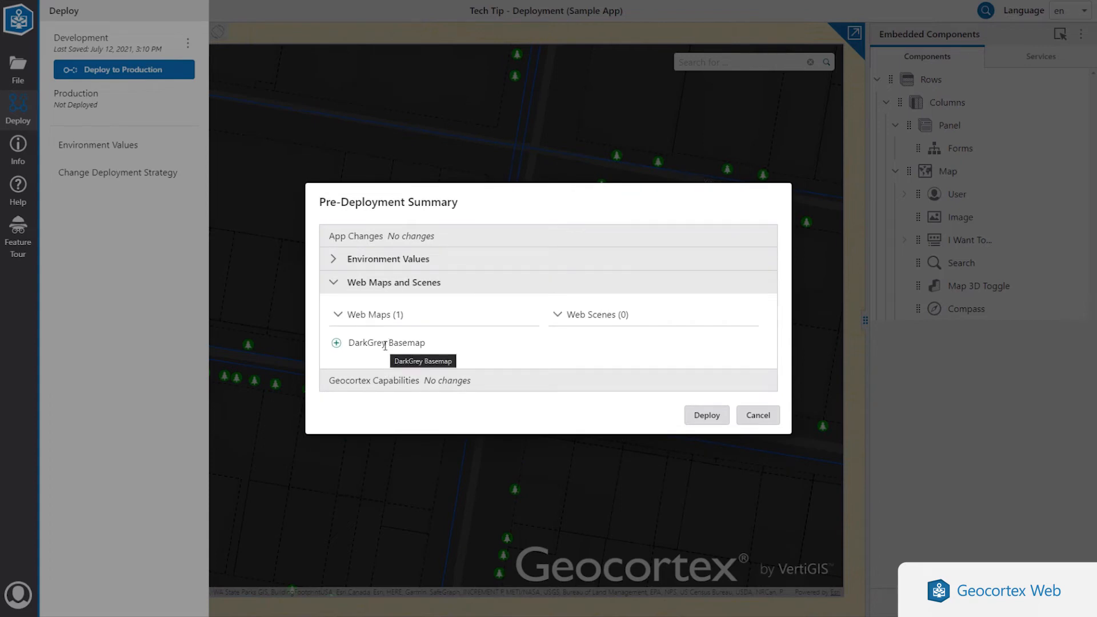
{"action": "left_click", "coordinate": [384, 284]}
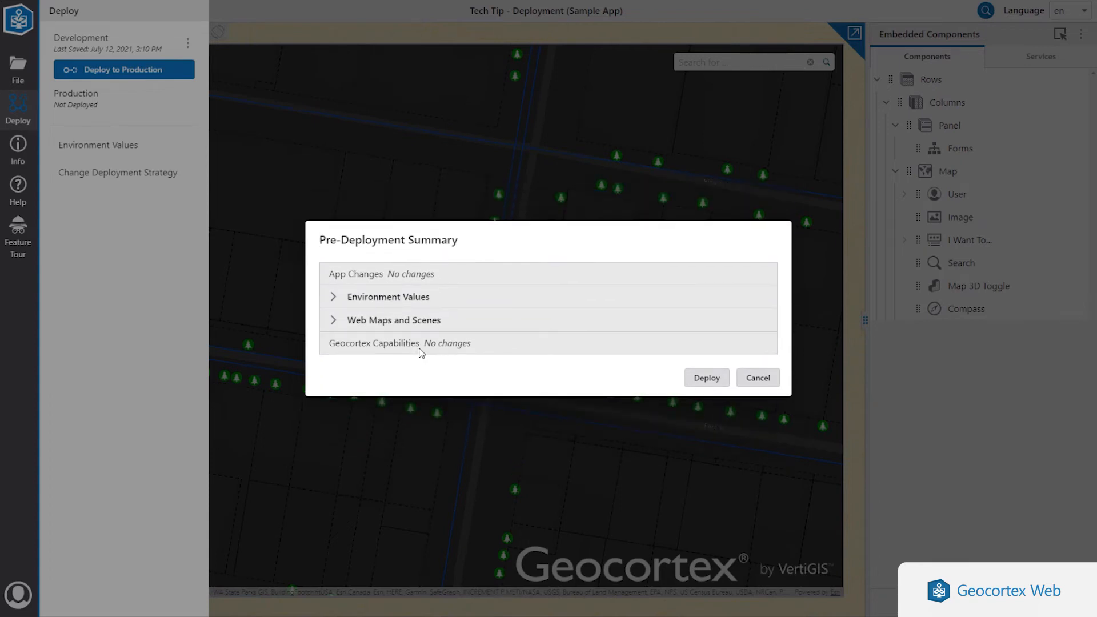
{"action": "left_click_drag", "start_coordinate": [479, 346], "coordinate": [332, 345]}
{"action": "left_click", "coordinate": [337, 345]}
{"action": "left_click", "coordinate": [711, 379]}
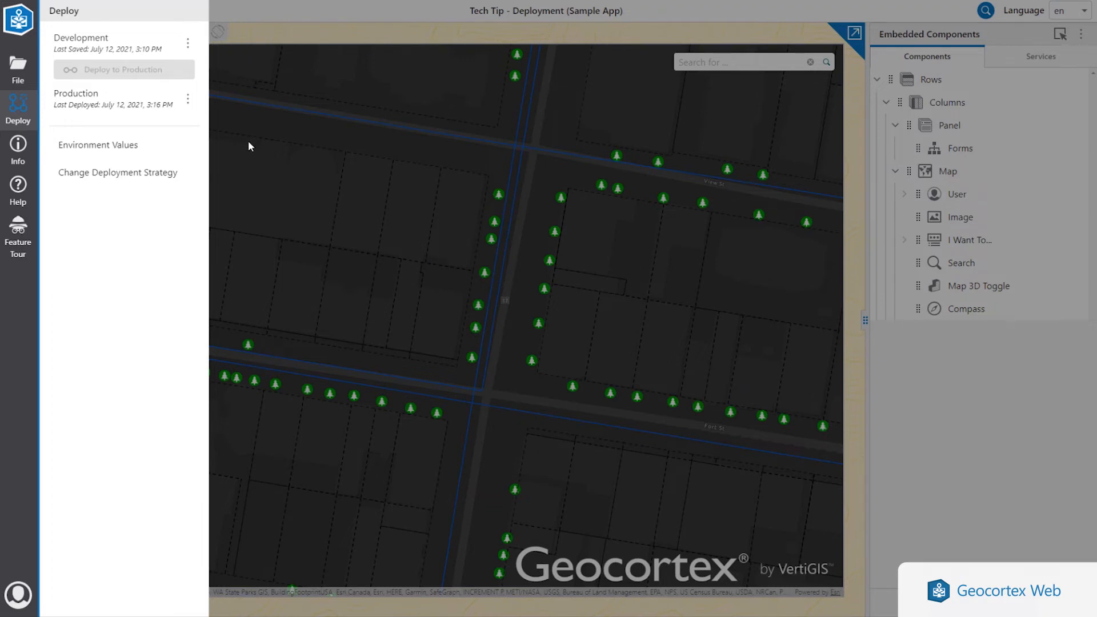
{"action": "left_click", "coordinate": [186, 105]}
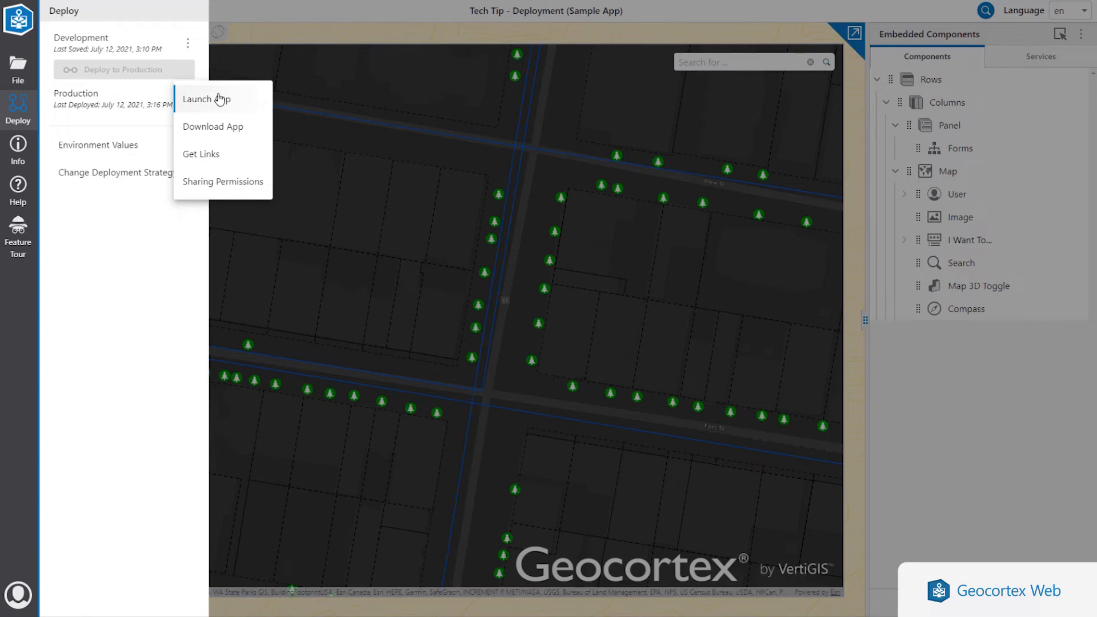
{"action": "left_click", "coordinate": [201, 163]}
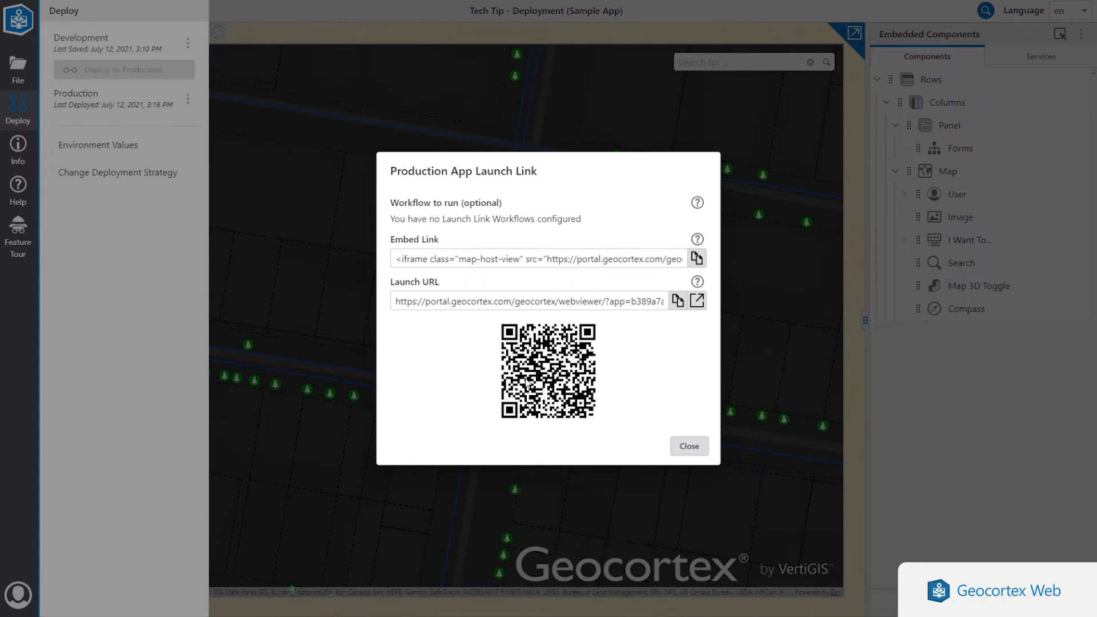
{"action": "left_click", "coordinate": [687, 447]}
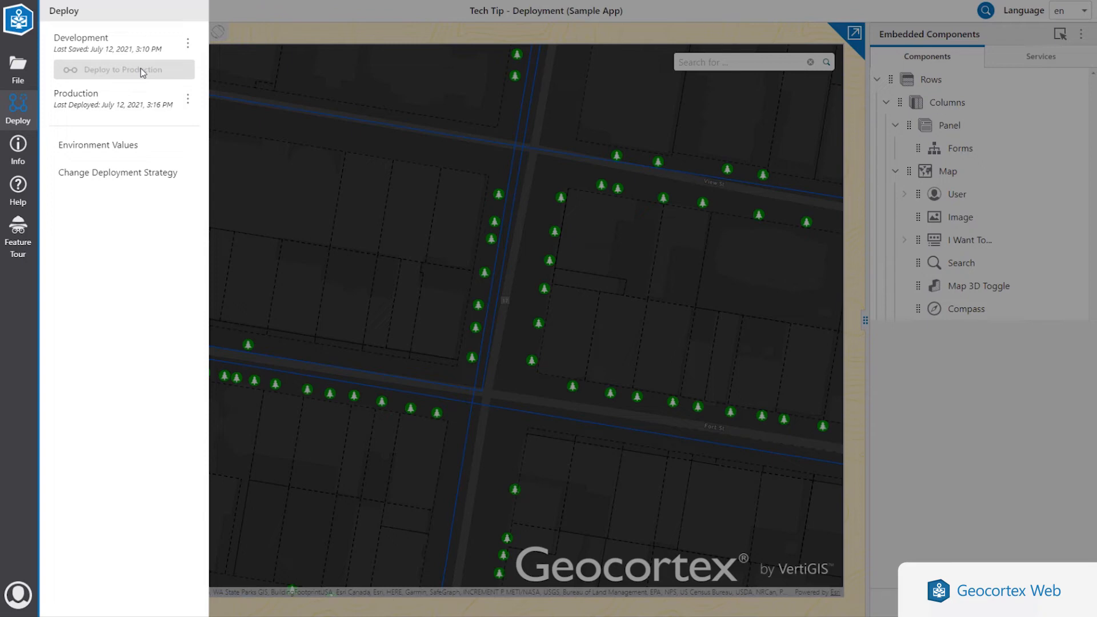
- Set the I Want To... menu's button style to Square and save the app
{"action": "left_click", "coordinate": [979, 327]}
{"action": "left_click", "coordinate": [982, 240]}
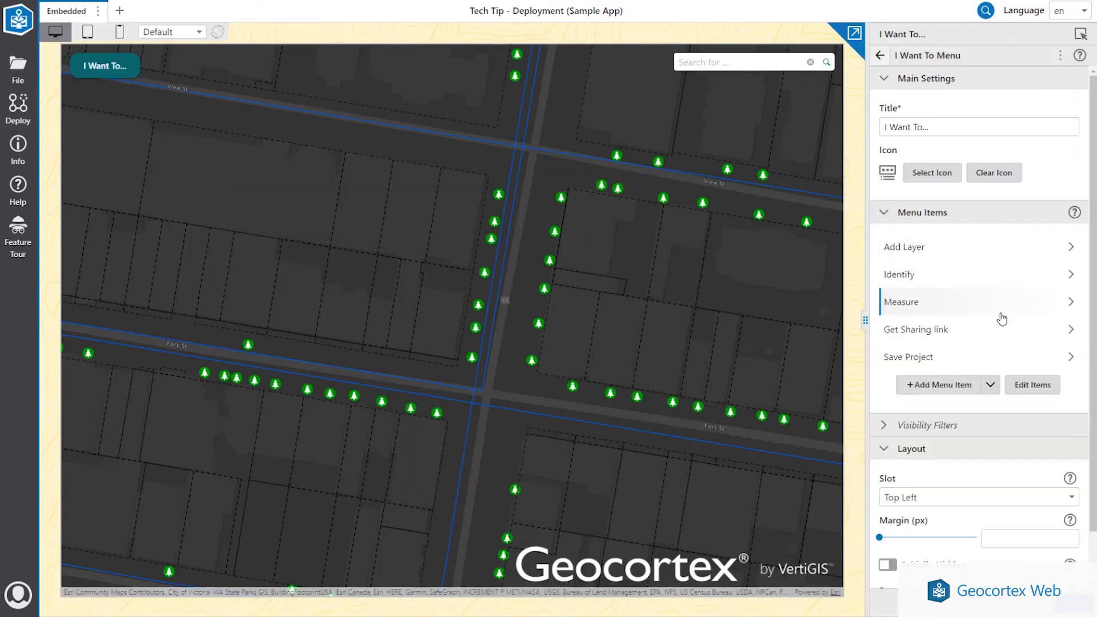
{"action": "scroll", "coordinate": [1001, 343], "scroll_direction": "down", "scroll_amount": 1}
{"action": "left_click", "coordinate": [977, 552]}
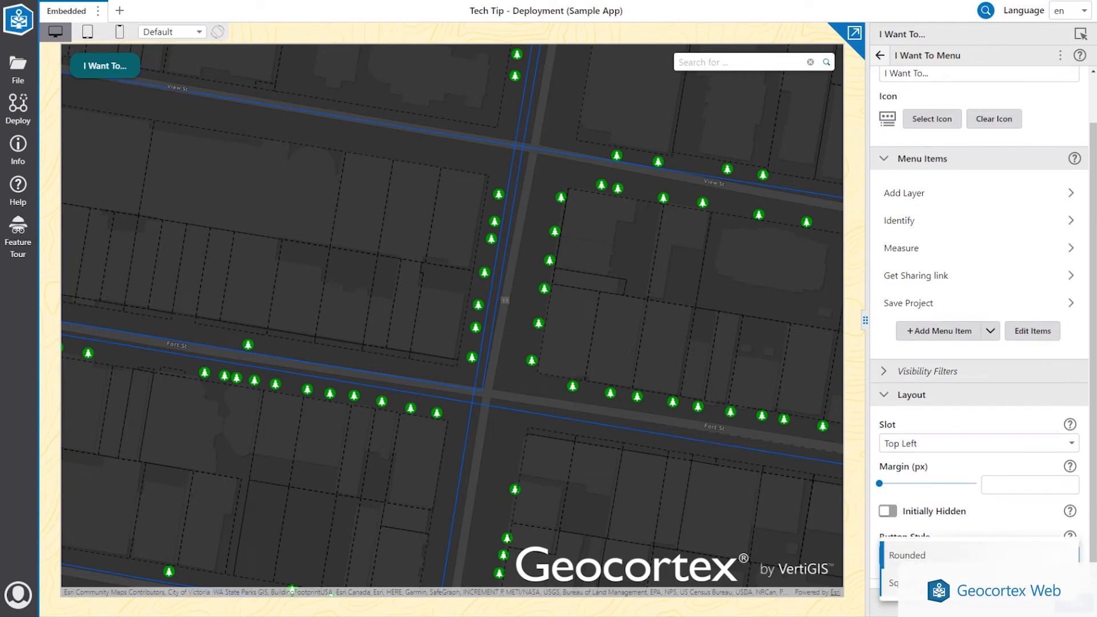
{"action": "left_click", "coordinate": [902, 583]}
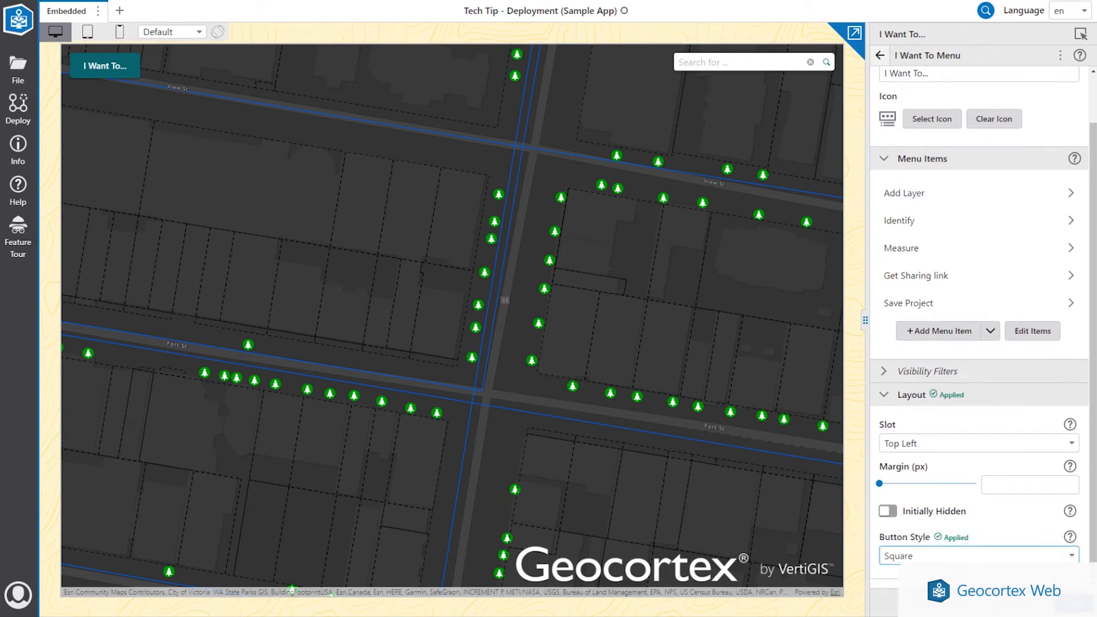
{"action": "left_click", "coordinate": [10, 67]}
{"action": "left_click", "coordinate": [69, 125]}
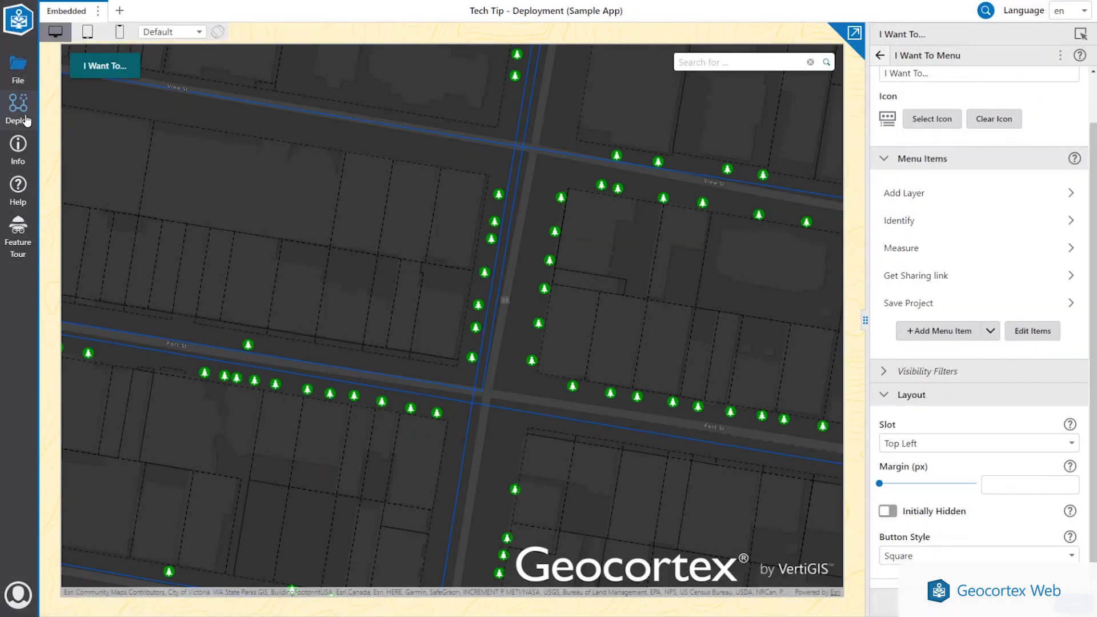
- Deploy the I Want To... menu change from Development to Production
{"action": "left_click", "coordinate": [18, 108]}
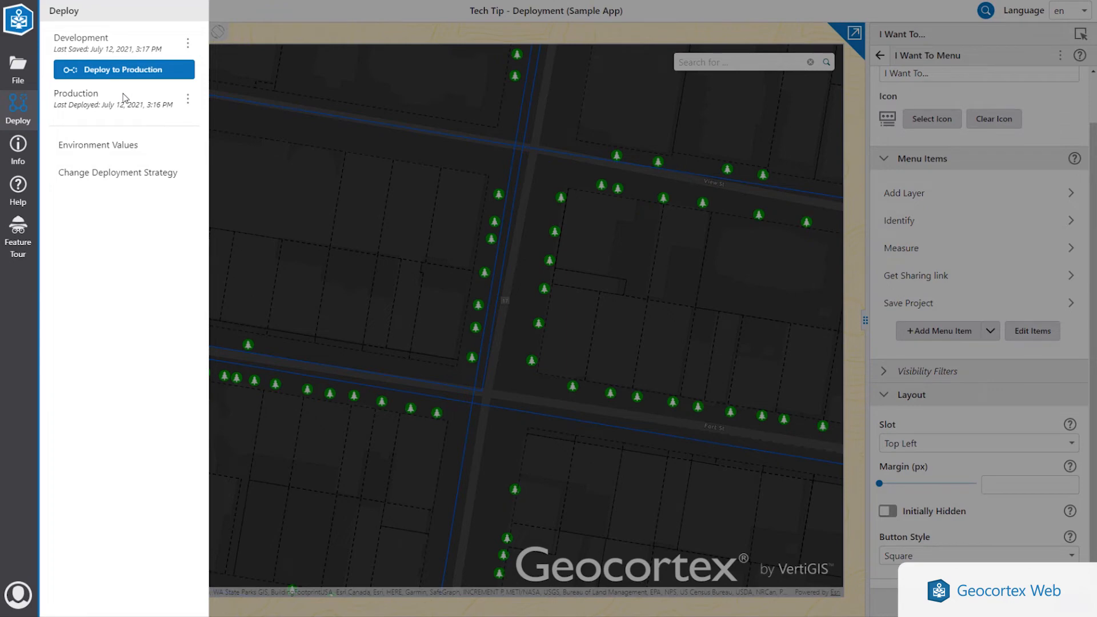
{"action": "left_click", "coordinate": [133, 70]}
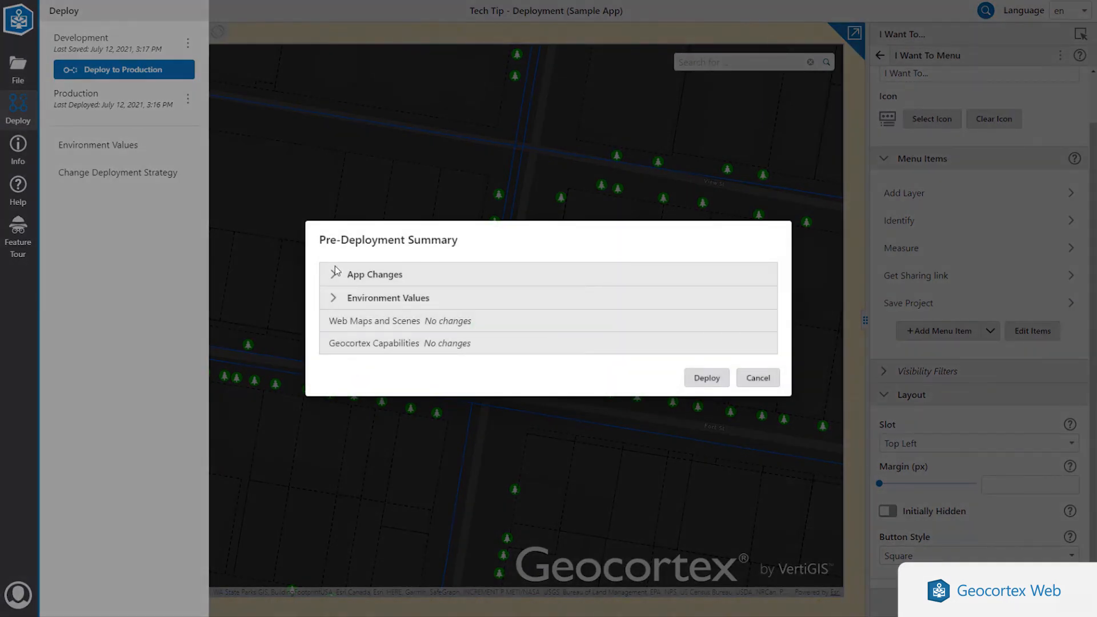
{"action": "left_click", "coordinate": [334, 270]}
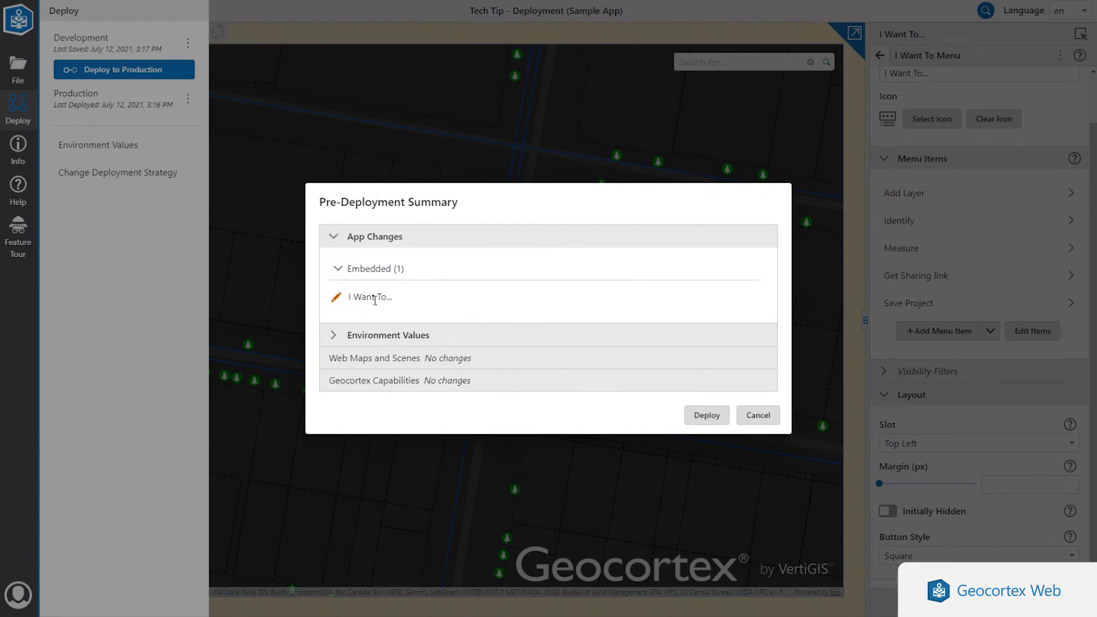
{"action": "left_click", "coordinate": [701, 415]}
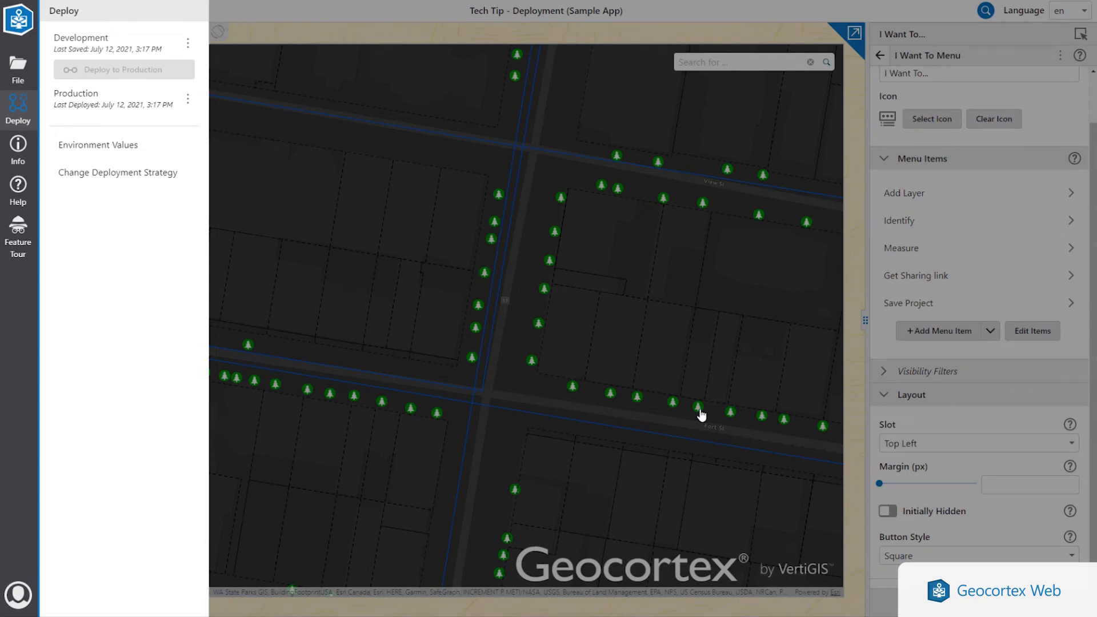
- Check the Production app's sharing permissions, then go to its items in ArcGIS Enterprise
{"action": "left_click", "coordinate": [187, 100]}
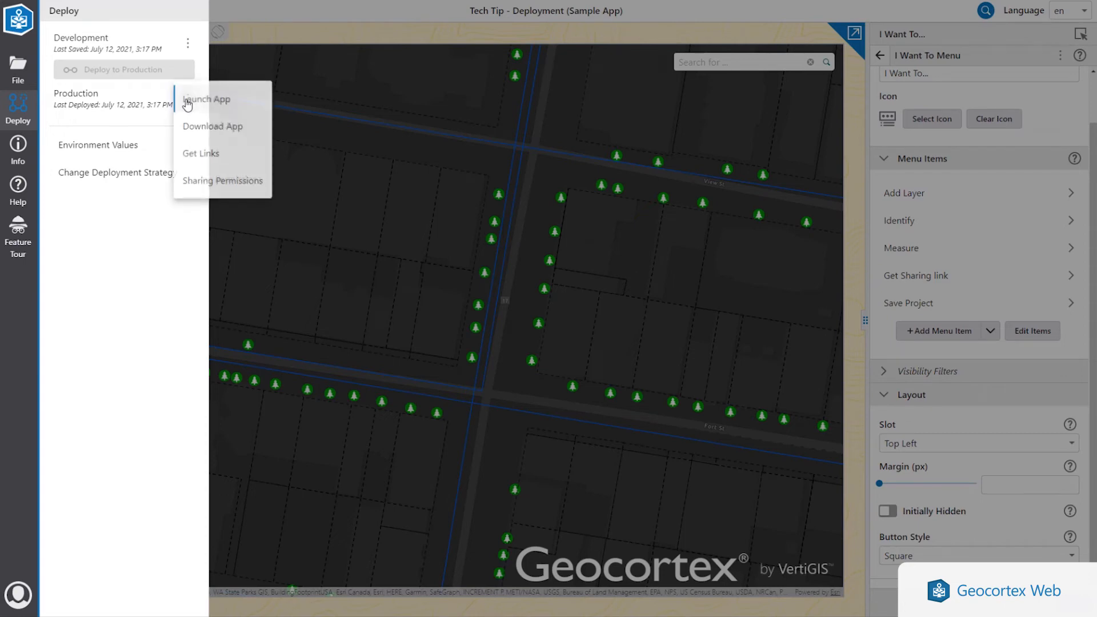
{"action": "left_click", "coordinate": [246, 187]}
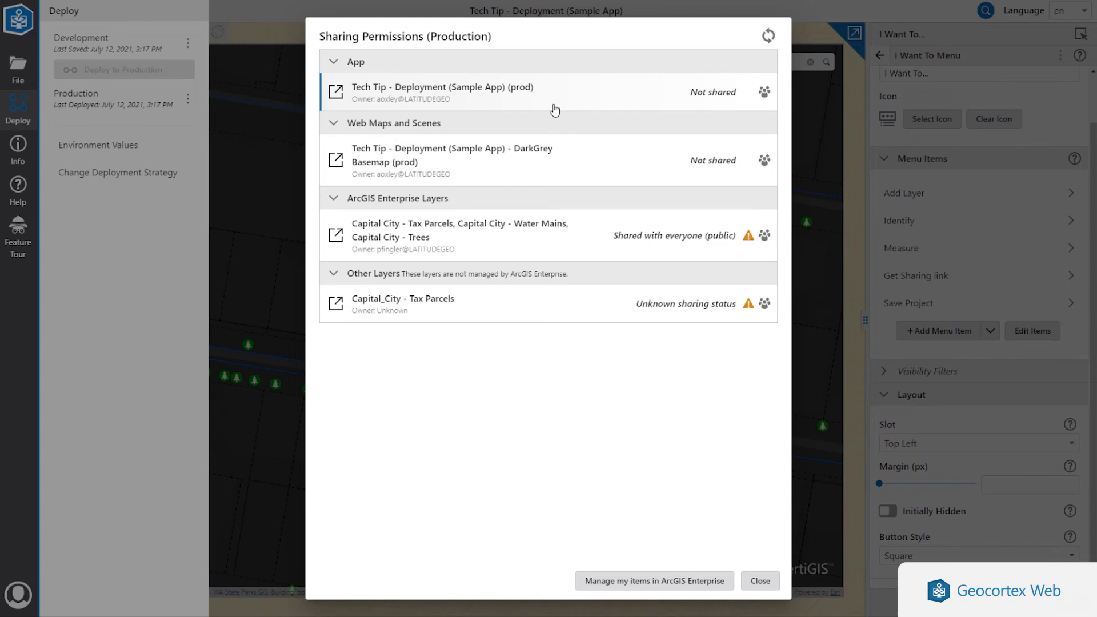
{"action": "left_click", "coordinate": [642, 581]}
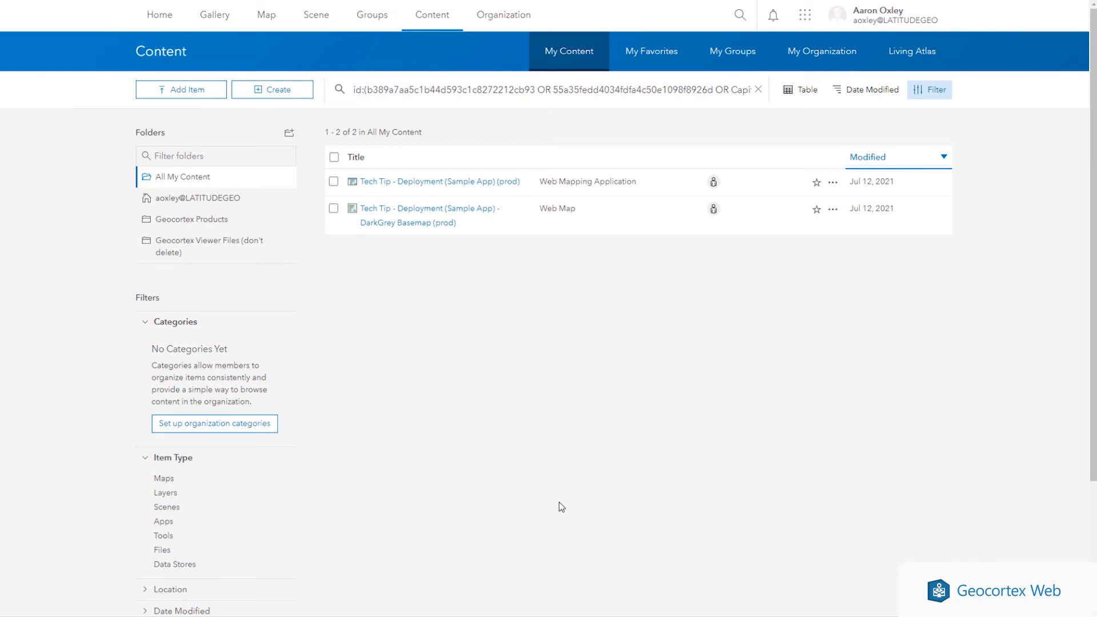
- Share the web mapping application and DarkGrey Basemap web map with the Organization
{"action": "left_click", "coordinate": [334, 158]}
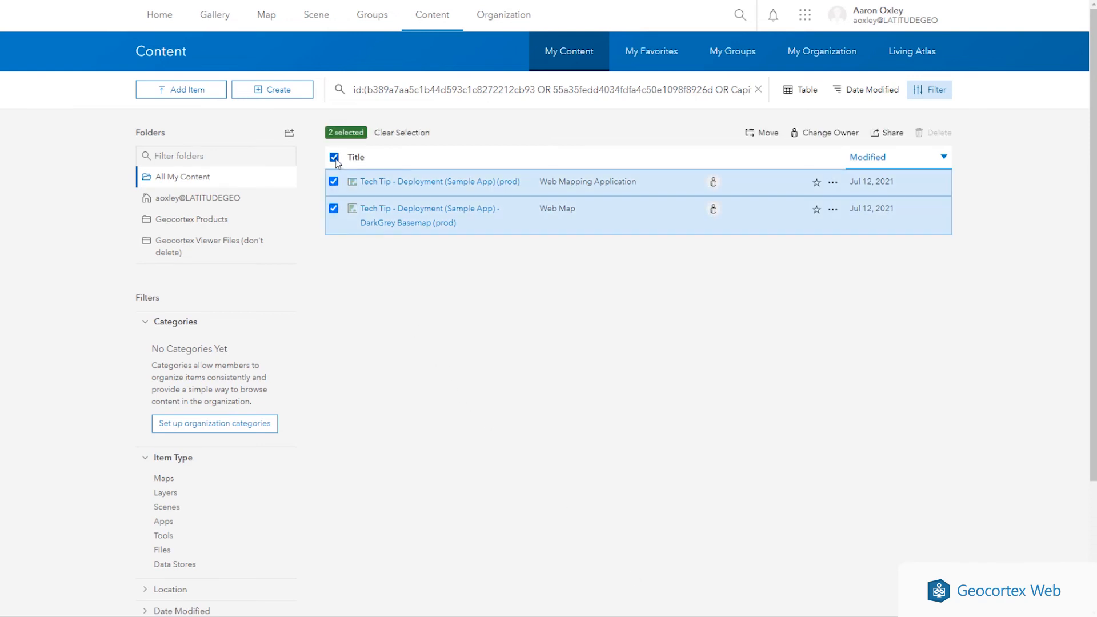
{"action": "left_click", "coordinate": [889, 132]}
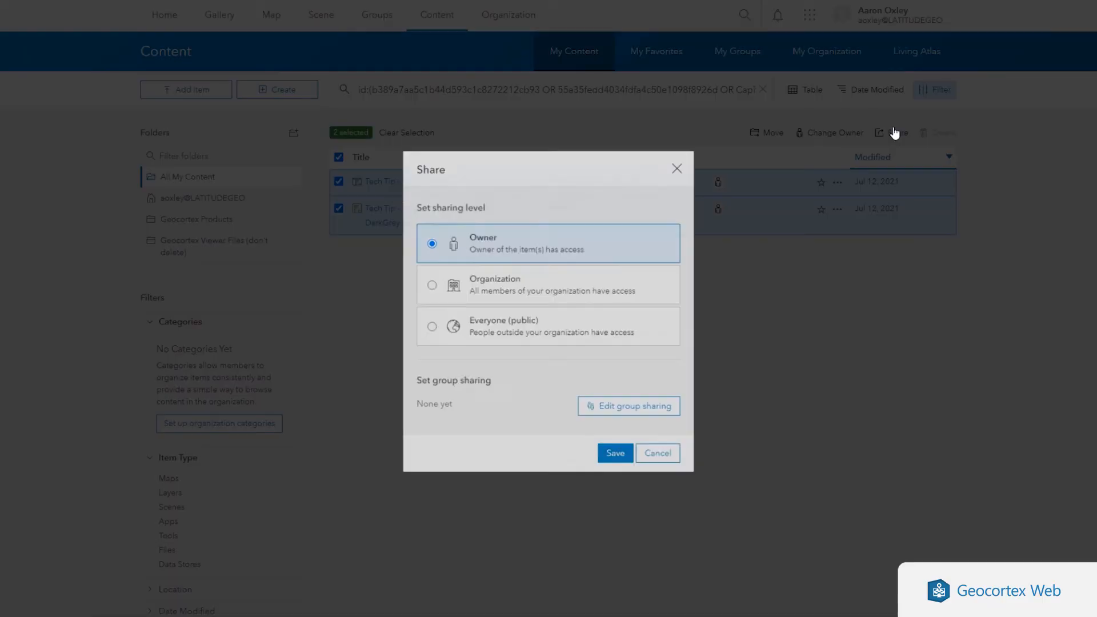
{"action": "left_click", "coordinate": [505, 295]}
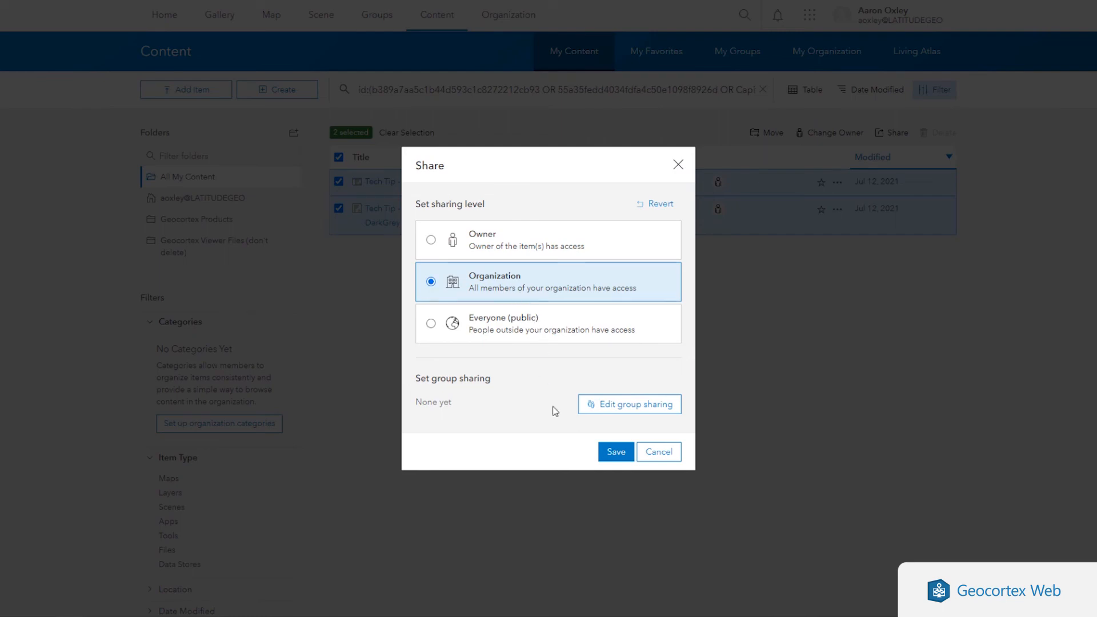
{"action": "left_click", "coordinate": [616, 451]}
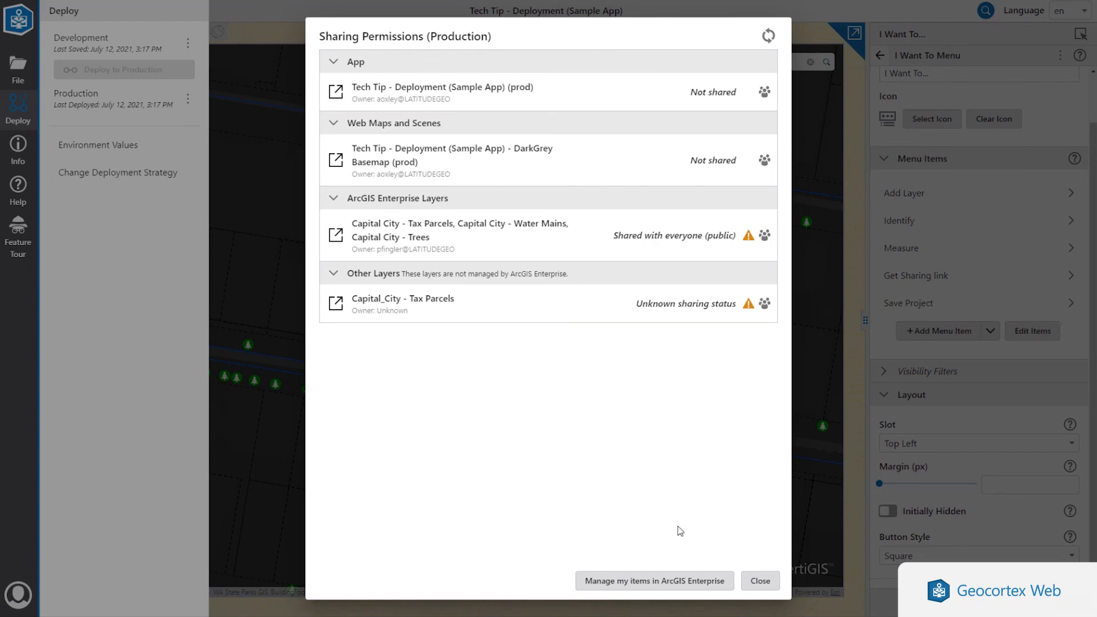
- Recheck the Production sharing permissions to confirm both items are shared with the organization
{"action": "left_click", "coordinate": [750, 581]}
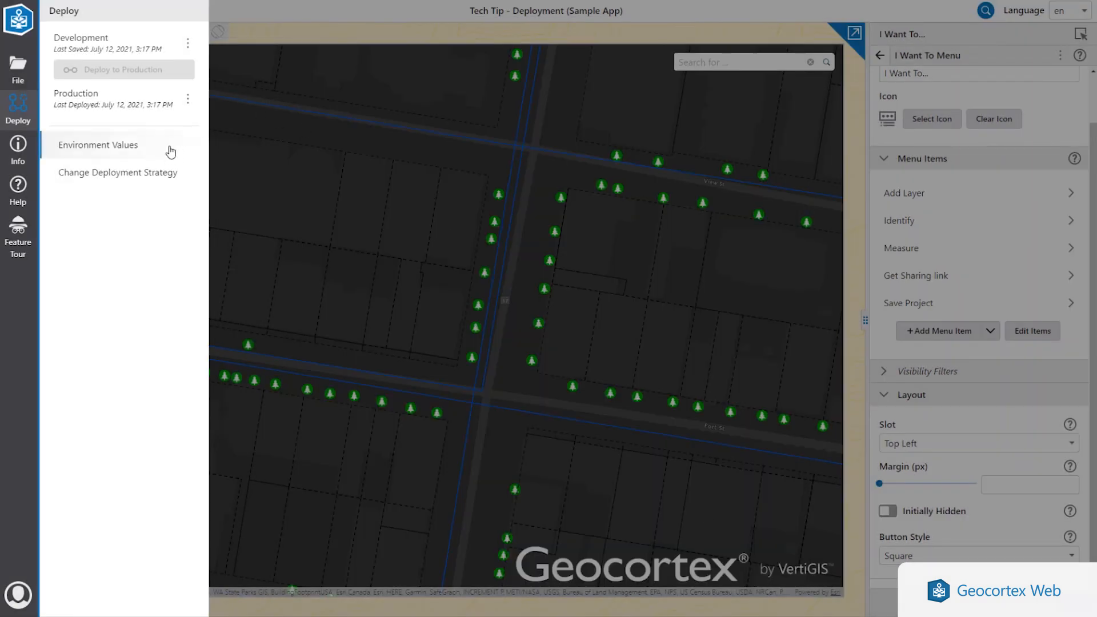
{"action": "left_click", "coordinate": [197, 97]}
{"action": "left_click", "coordinate": [216, 178]}
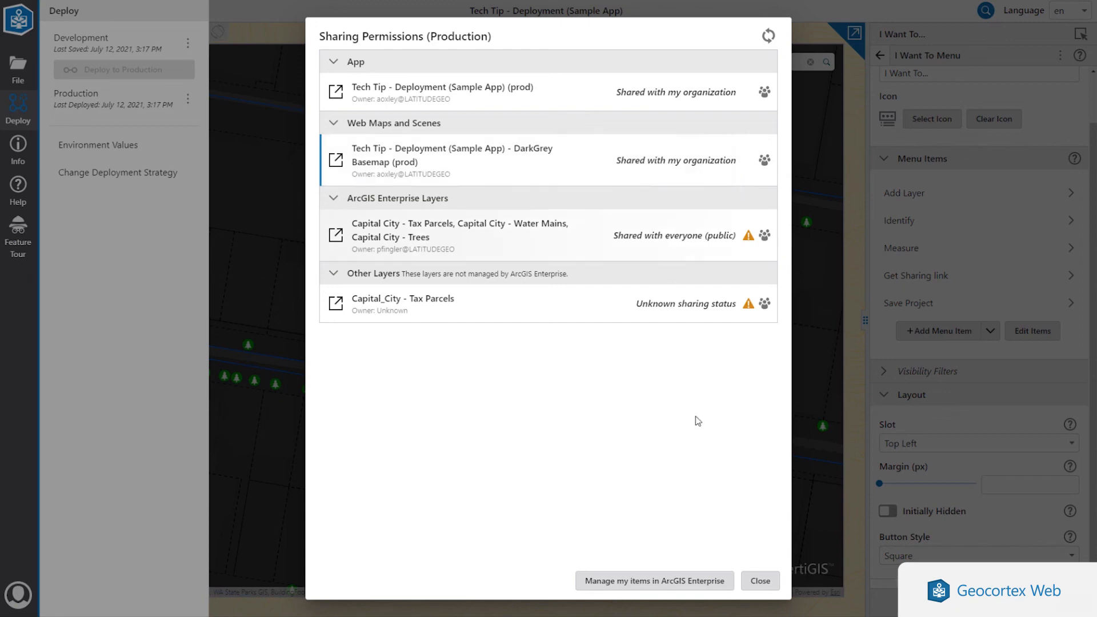
{"action": "left_click", "coordinate": [759, 580]}
- Show the Production App Launch Link dialog and select the launch URL
{"action": "left_click", "coordinate": [188, 100]}
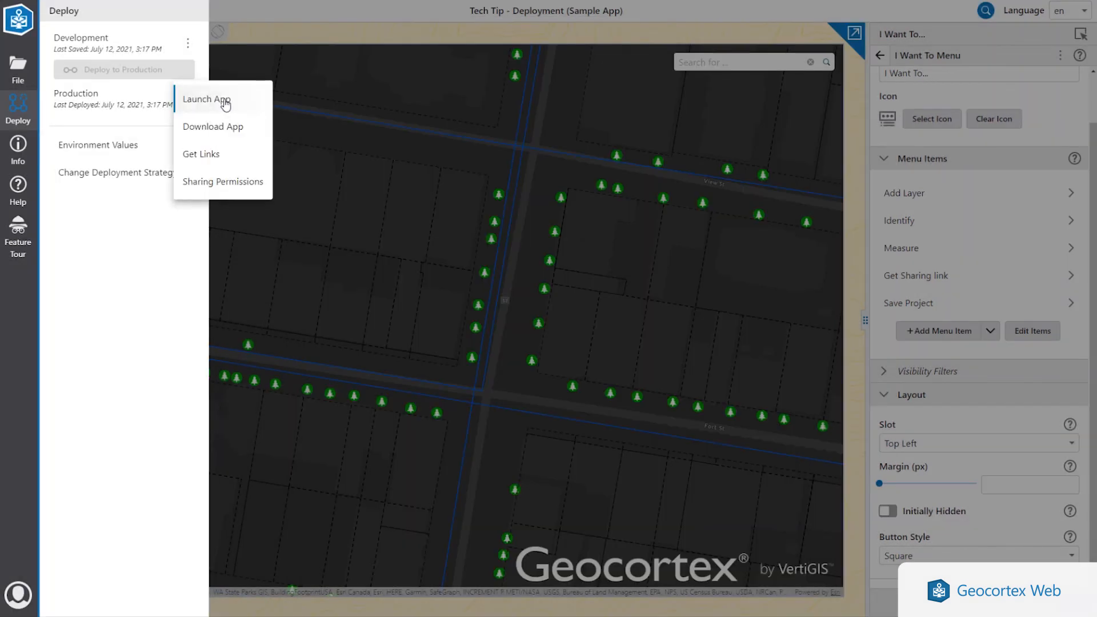
{"action": "left_click", "coordinate": [203, 152]}
{"action": "left_click", "coordinate": [445, 303]}
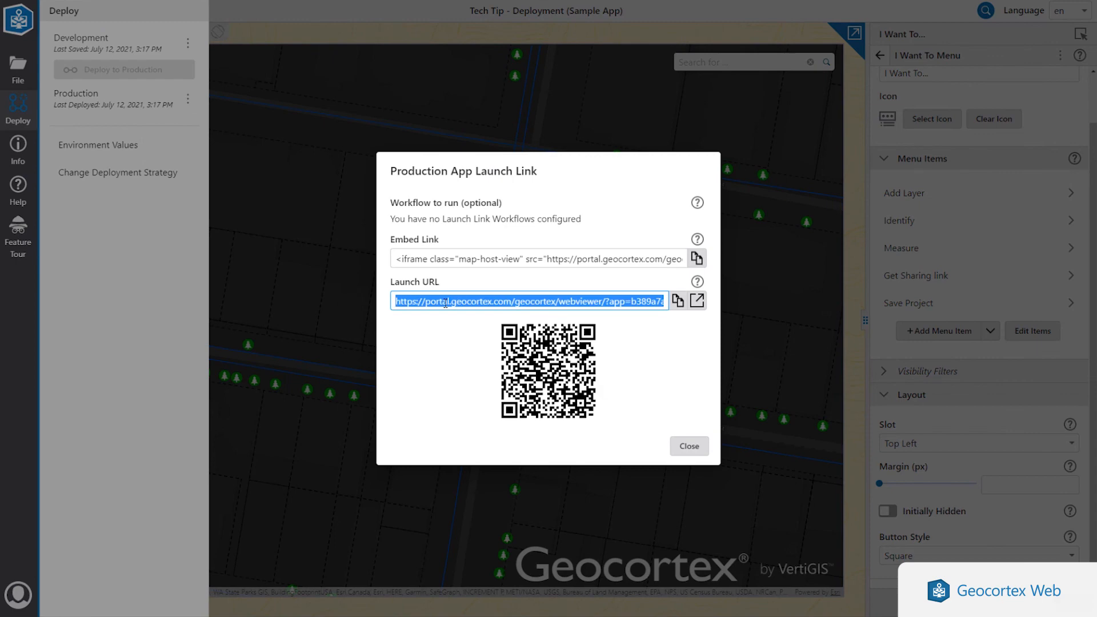